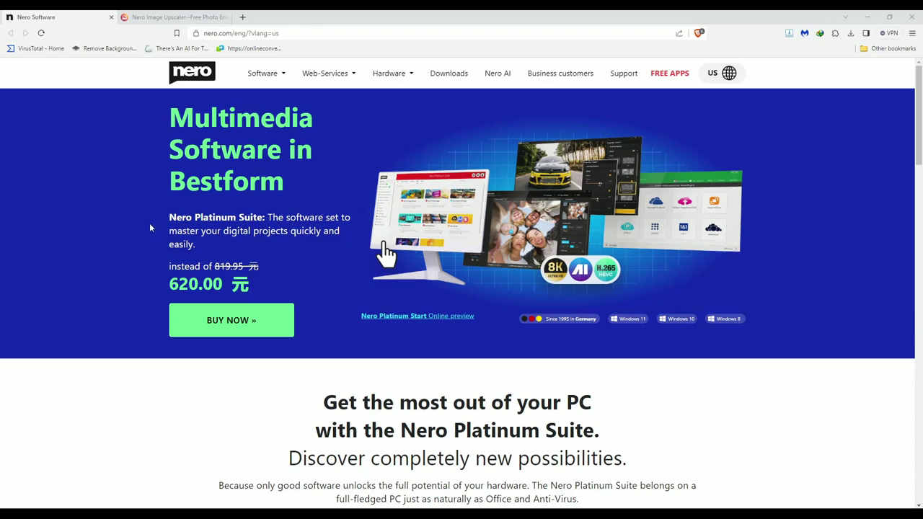
# Scroll the nero.com homepage down to Nero in numbers and back to the top
pyautogui.scroll(-10, 141, 225)
pyautogui.scroll(10, 134, 225)
pyautogui.scroll(-10, 127, 183)
pyautogui.scroll(2, 137, 196)
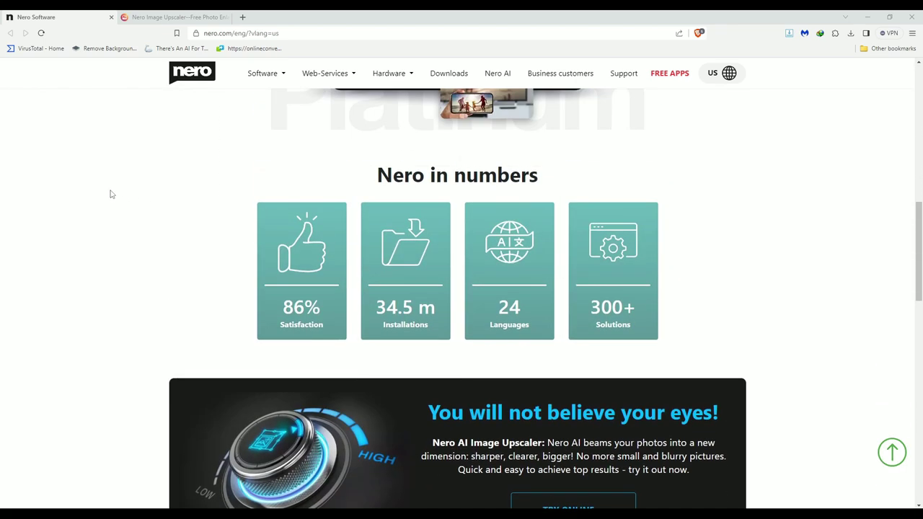
pyautogui.scroll(8, 111, 194)
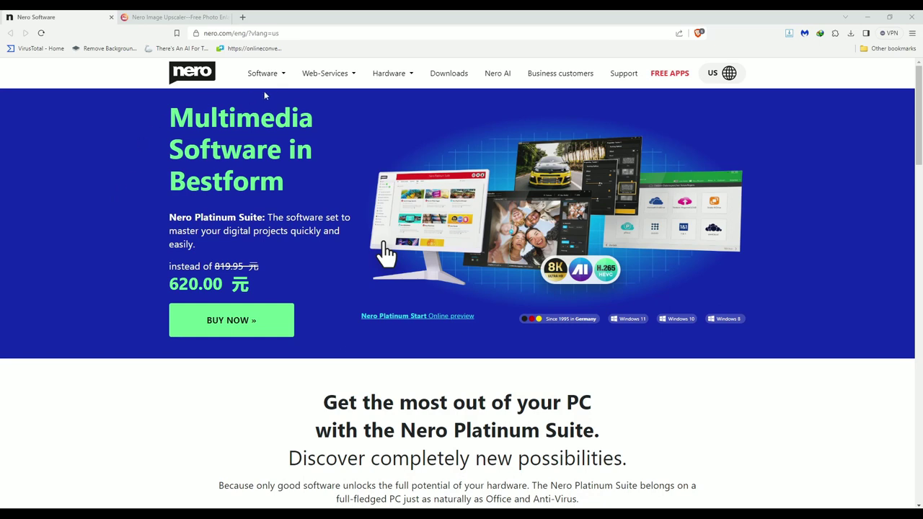
# Switch to the already open Nero Image Upscaler tab on ai.nero.com
pyautogui.moveTo(278, 77)
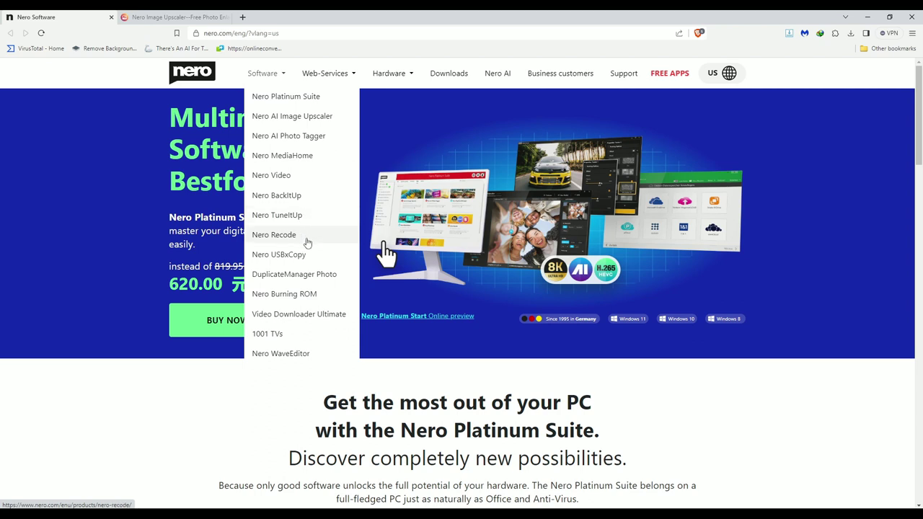
pyautogui.hotkey('ctrl', 'Tab')
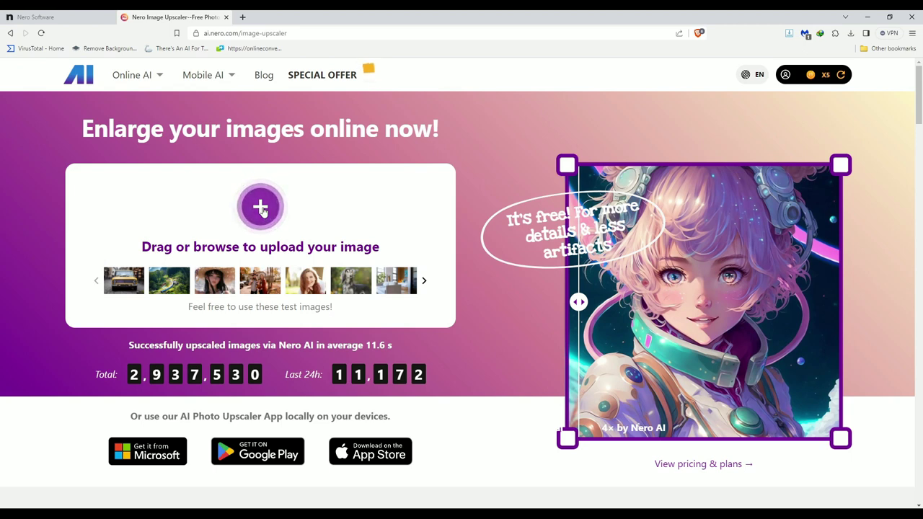
# Upscale the yellow car sample to 2400 × 1604, compare it, and return to the upload page
pyautogui.click(127, 281)
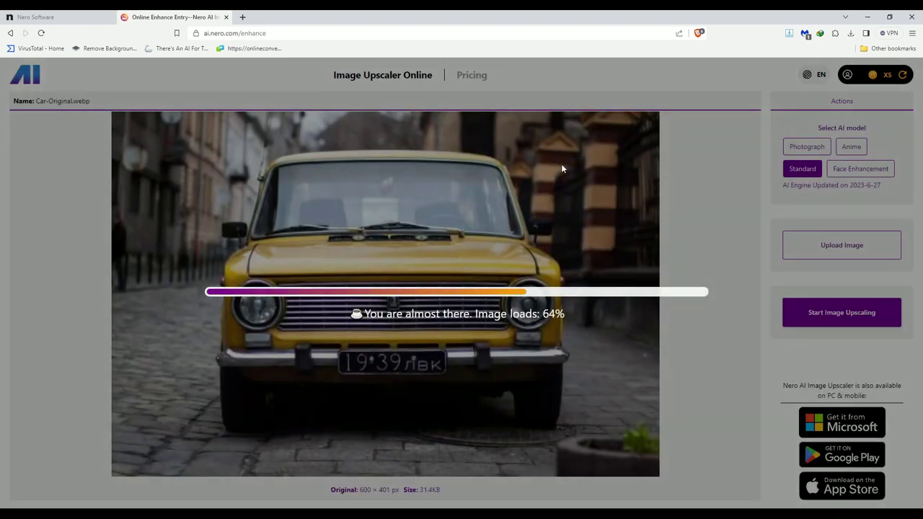
pyautogui.scroll(5, 568, 170)
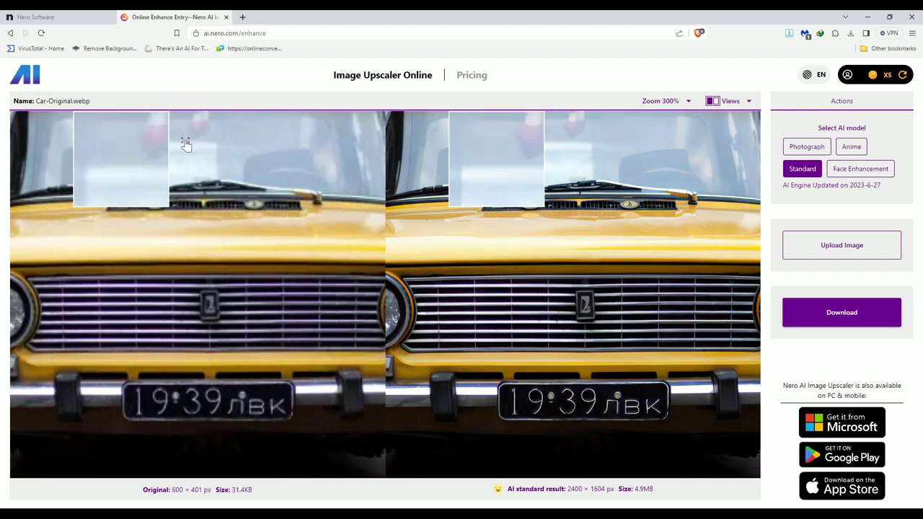
pyautogui.scroll(-5, 285, 178)
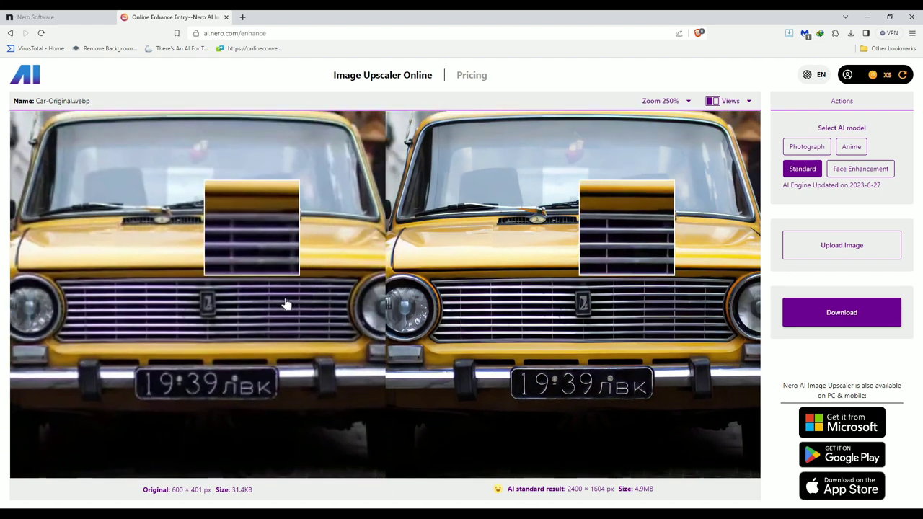
pyautogui.hotkey('alt', 'Left')
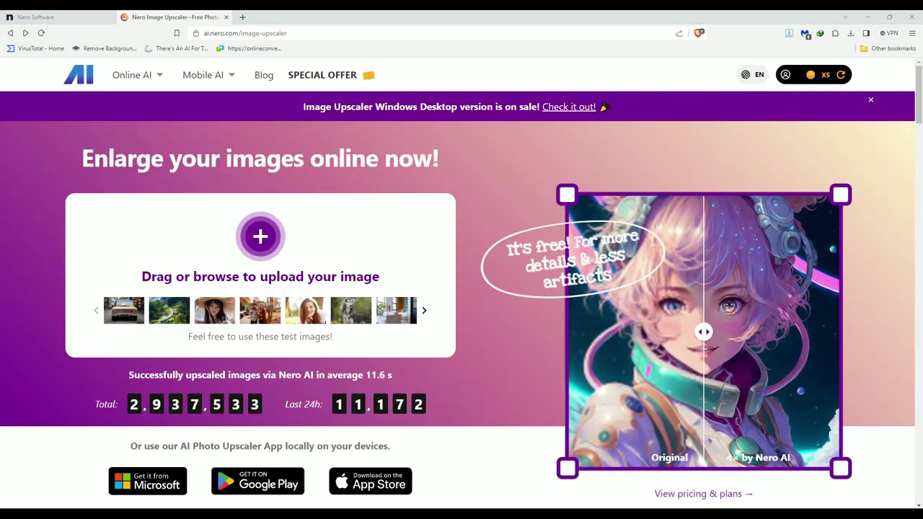
# Upload MUSTANG.jpg and upscale it to 1280 × 916 with the Standard model
pyautogui.moveTo(258, 242)
pyautogui.mouseDown()
pyautogui.moveTo(253, 254)
pyautogui.moveTo(262, 233)
pyautogui.moveTo(262, 243)
pyautogui.mouseUp()
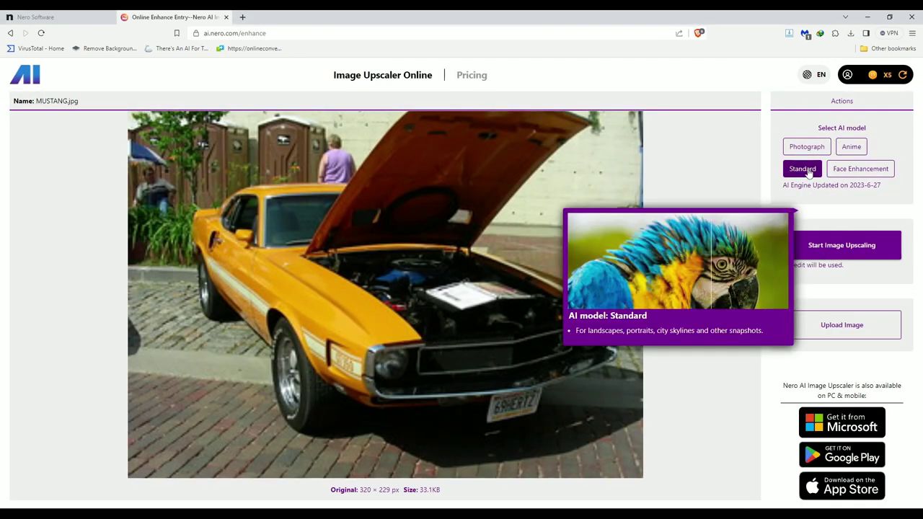
pyautogui.click(832, 245)
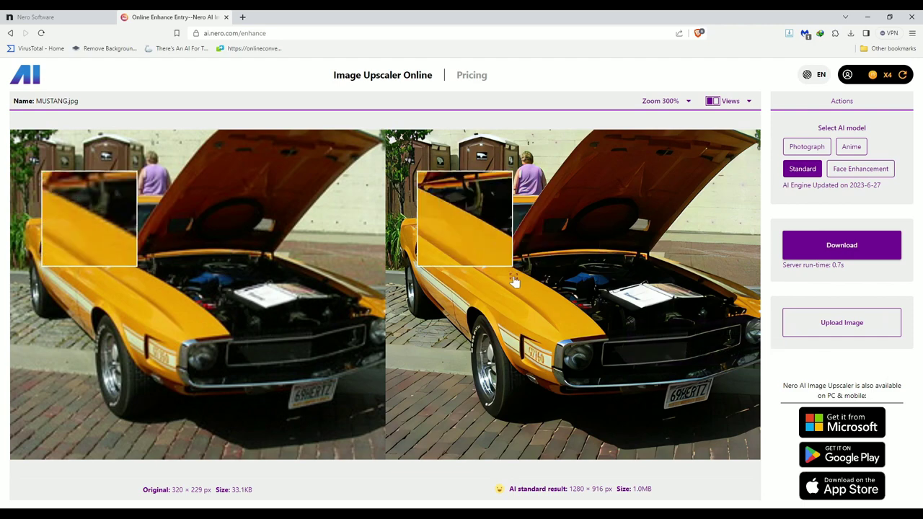
pyautogui.scroll(-3, 565, 313)
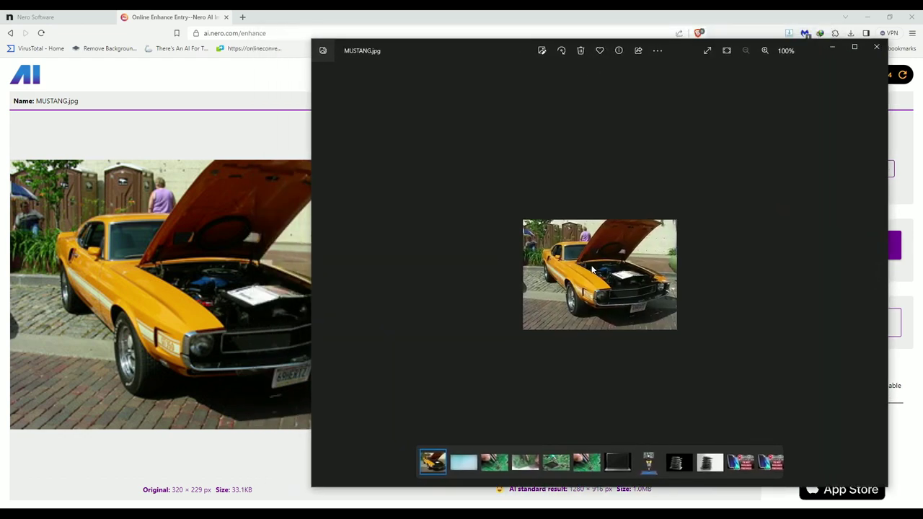
pyautogui.scroll(5, 591, 269)
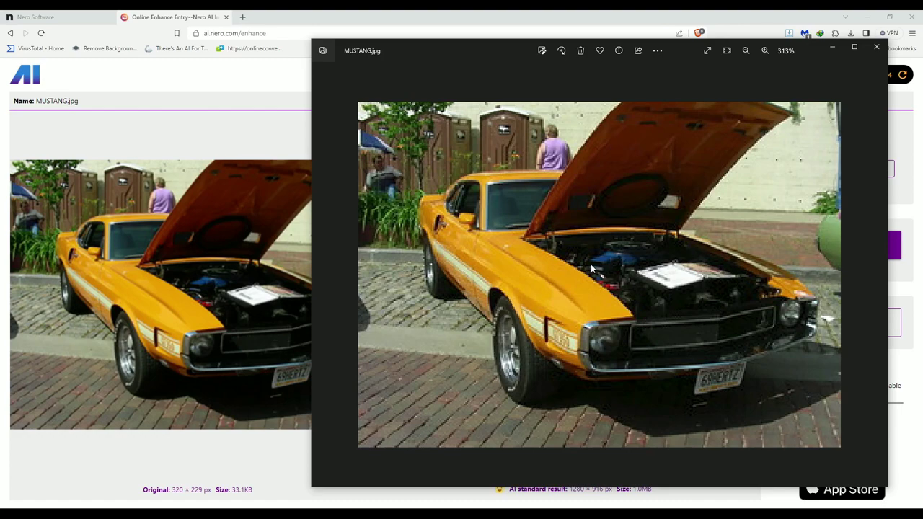
pyautogui.moveTo(685, 44); pyautogui.dragTo(233, 63)
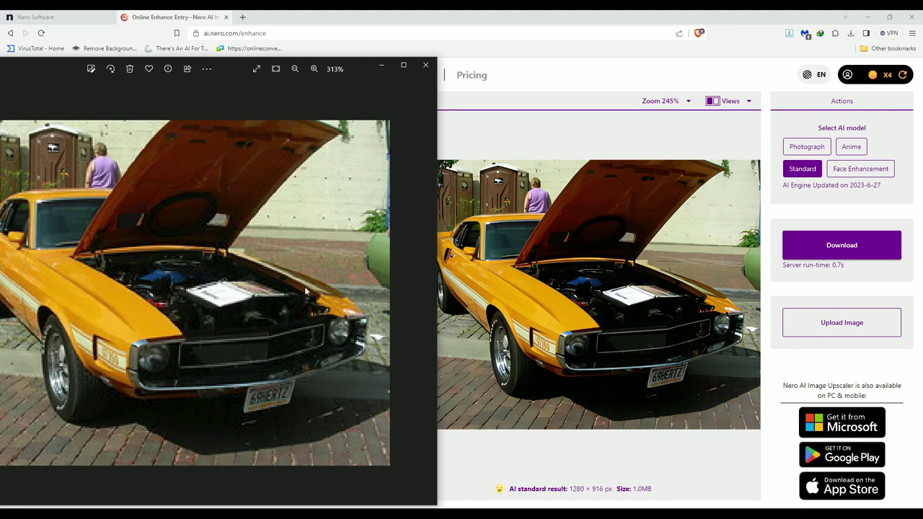
pyautogui.click(426, 65)
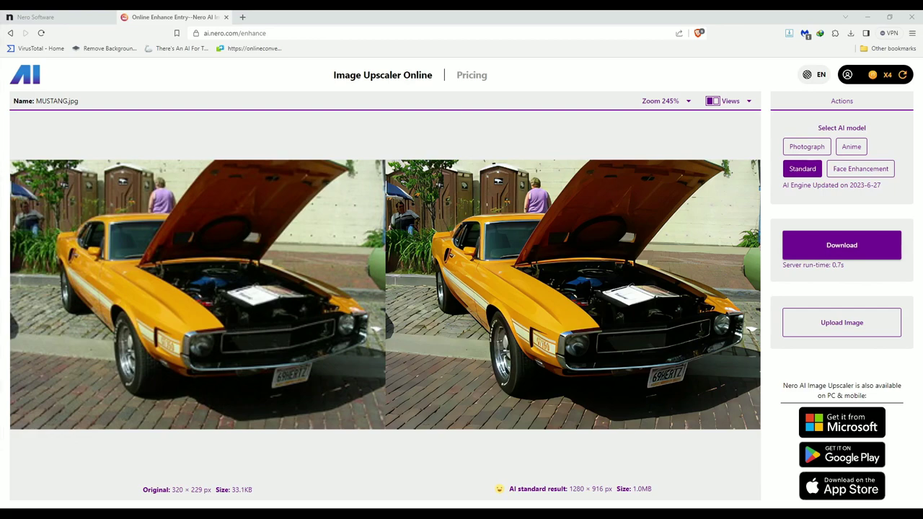
# Return to the upload page and inspect the original 2nd law.JPG formula image in Photos
pyautogui.click(11, 33)
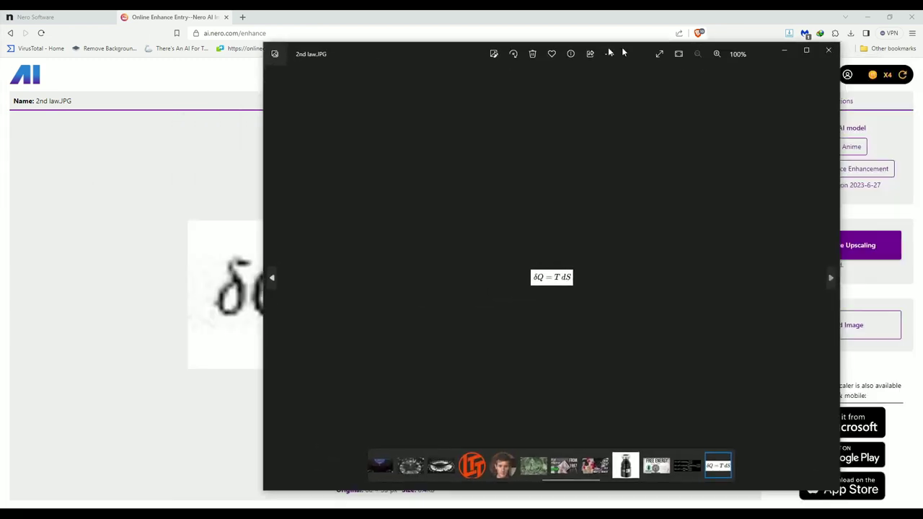
pyautogui.moveTo(621, 47); pyautogui.dragTo(478, 31)
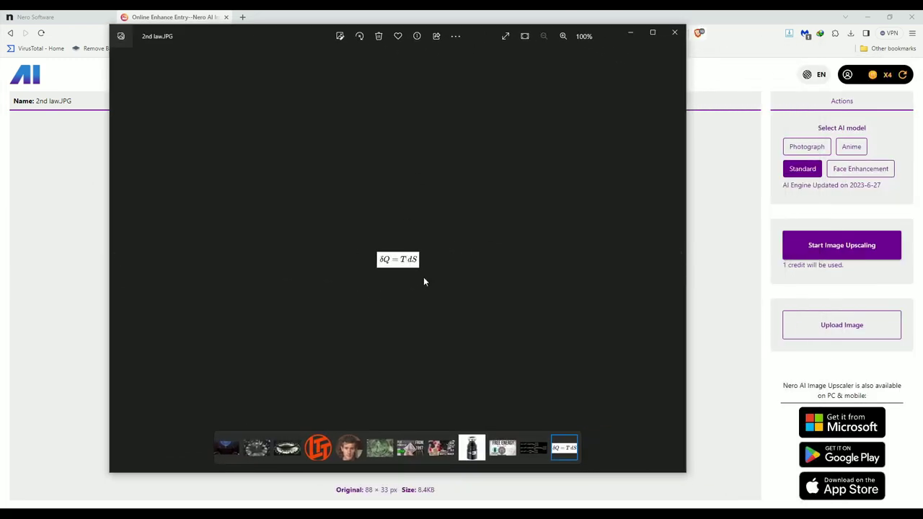
pyautogui.scroll(5, 381, 268)
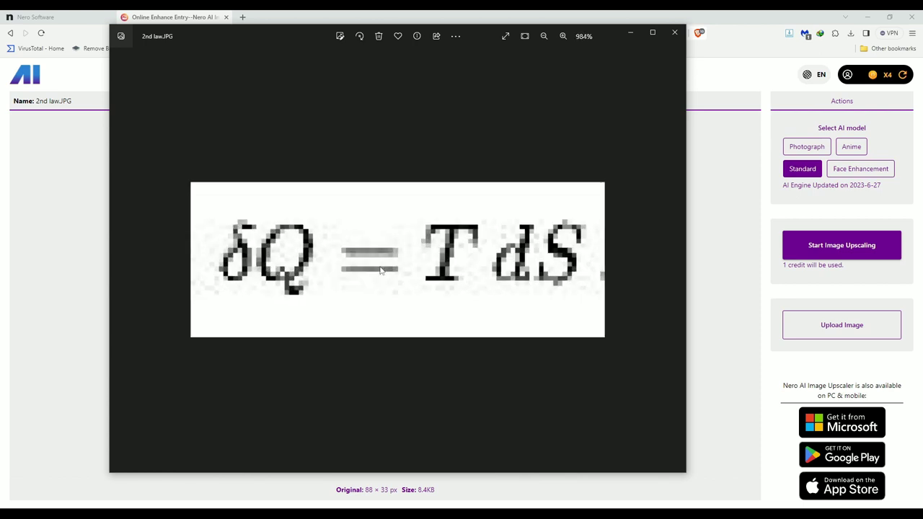
pyautogui.scroll(-2, 381, 268)
# Close Photos, upscale the formula image to 352 × 132 px, and go back to upload
pyautogui.click(676, 33)
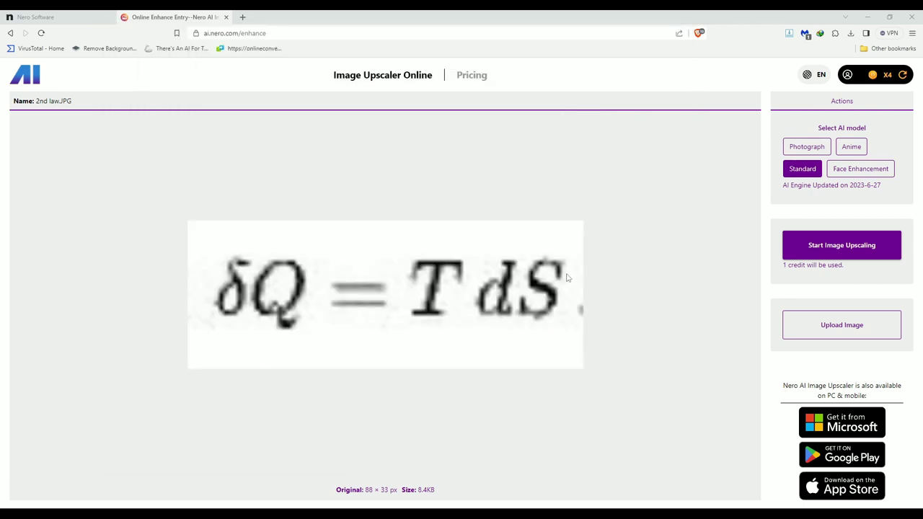
pyautogui.click(797, 252)
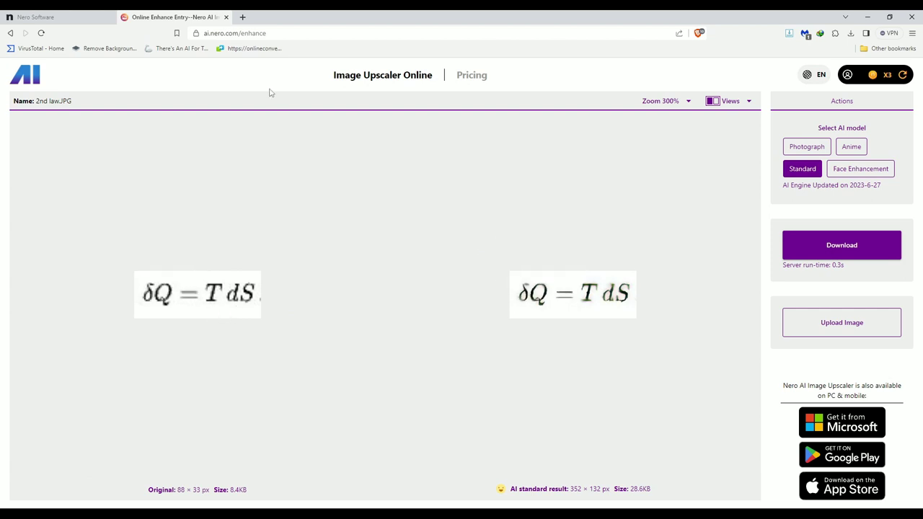
pyautogui.click(11, 34)
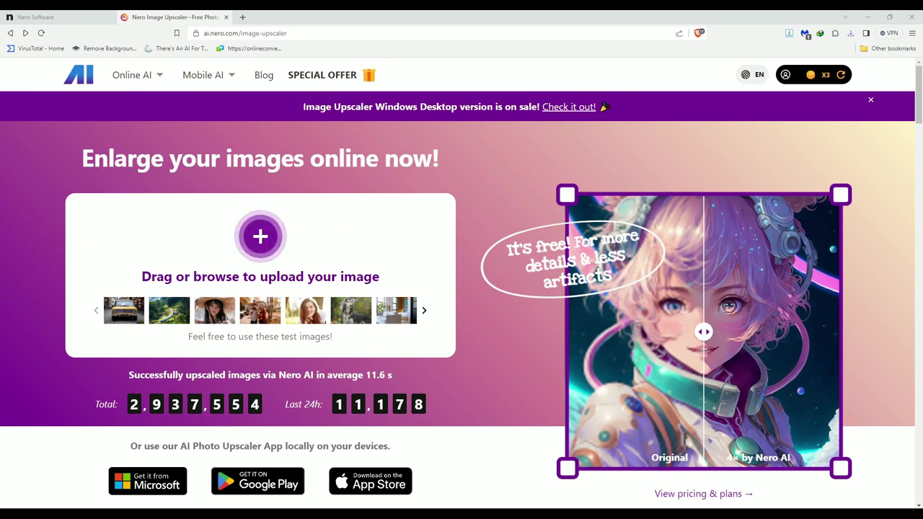
# Upload Green Nature Wallpapers 02.jpg (1600 × 1200) and start upscaling it with the Standard model
pyautogui.moveTo(305, 195); pyautogui.dragTo(272, 244)
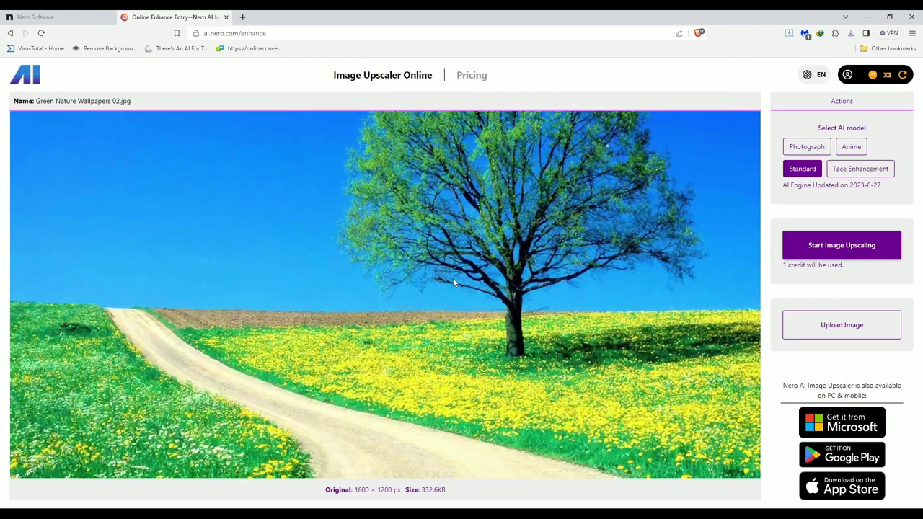
pyautogui.scroll(2, 453, 278)
pyautogui.scroll(1, 388, 206)
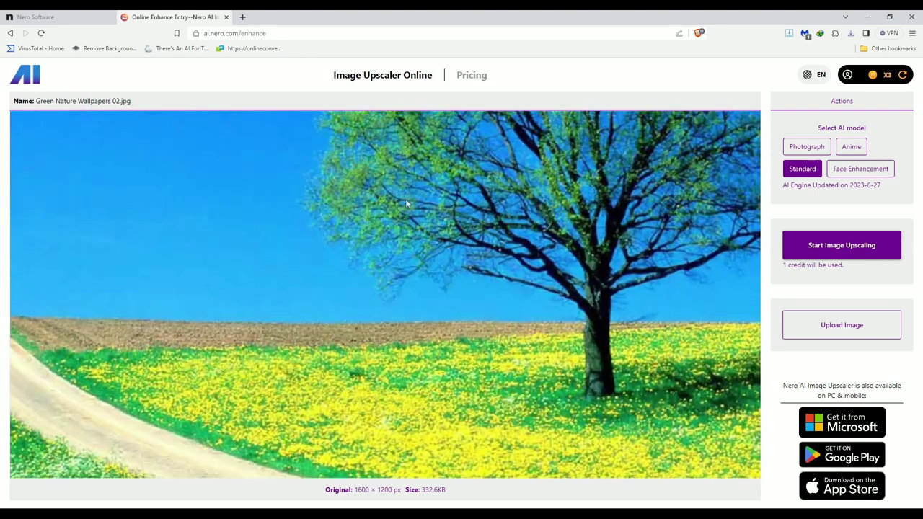
pyautogui.scroll(-2, 501, 184)
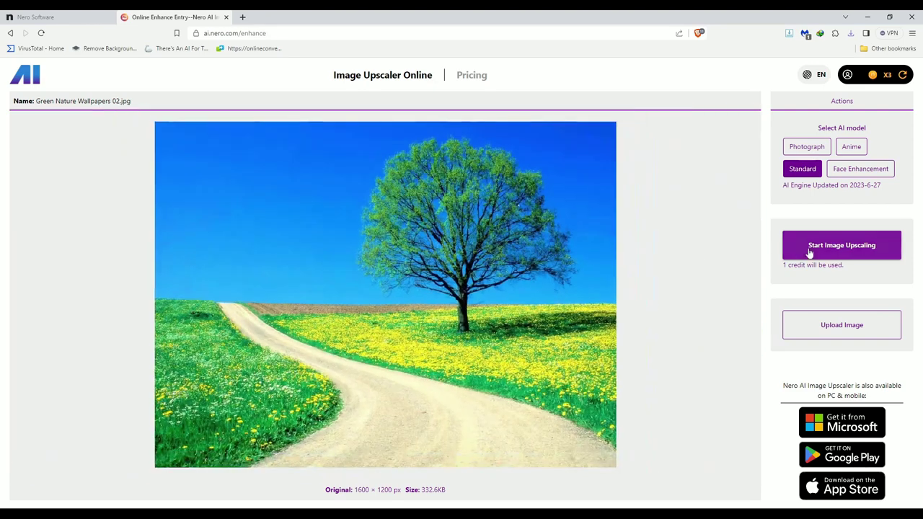
pyautogui.click(794, 245)
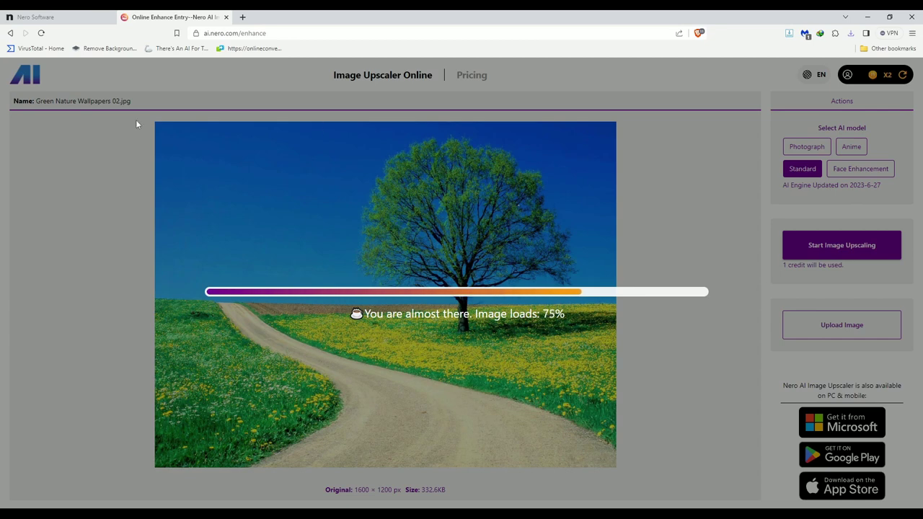
pyautogui.click(242, 17)
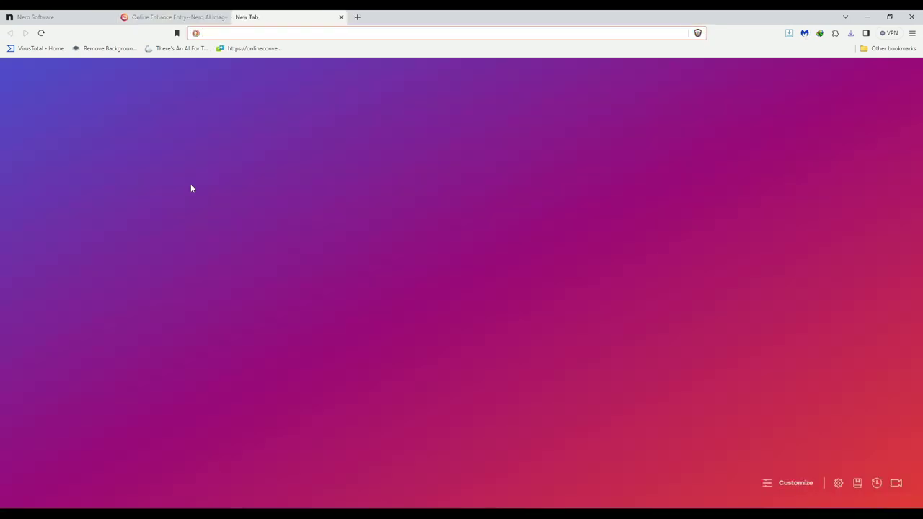
pyautogui.hotkey('ctrl', 'w')
pyautogui.scroll(5, 503, 344)
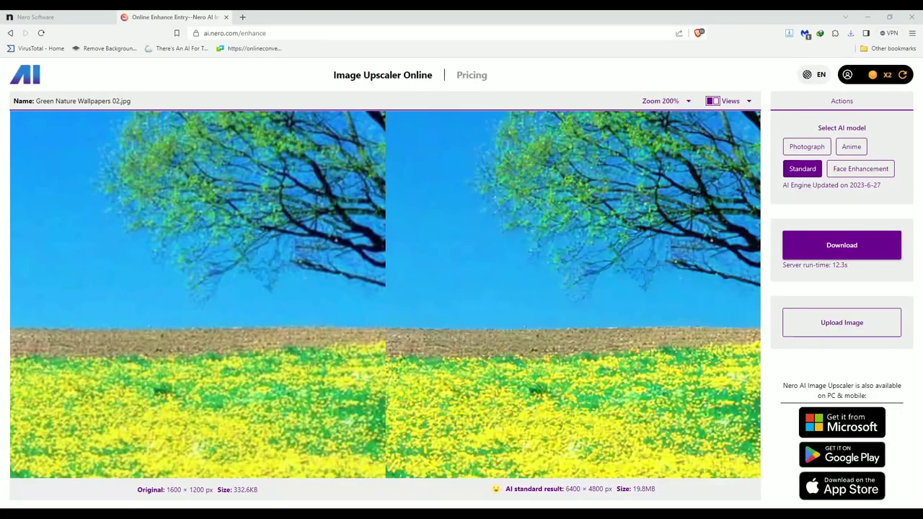
pyautogui.scroll(-2, 602, 390)
pyautogui.scroll(-10, 603, 389)
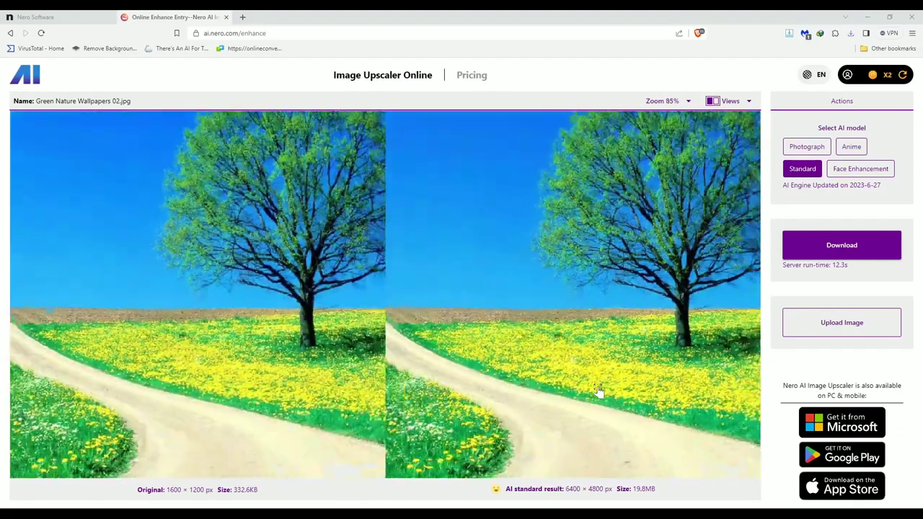
pyautogui.scroll(4, 598, 390)
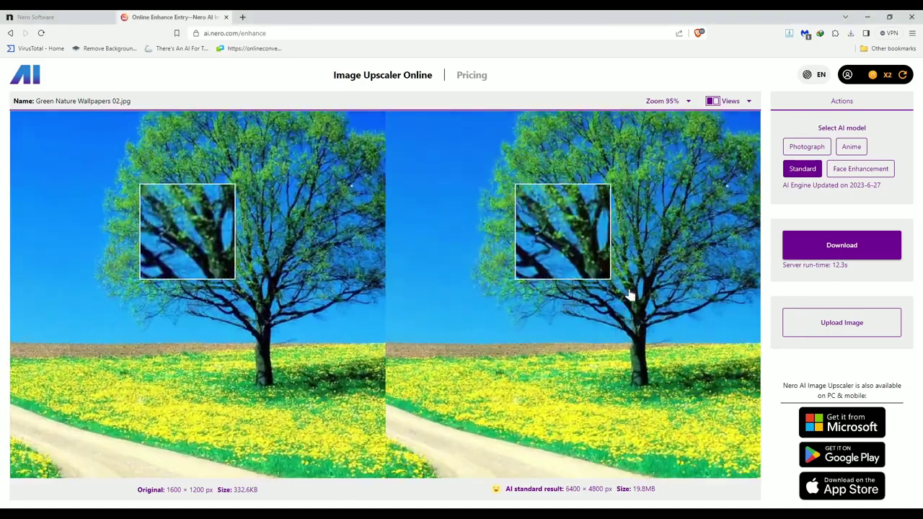
pyautogui.moveTo(630, 295); pyautogui.dragTo(526, 191)
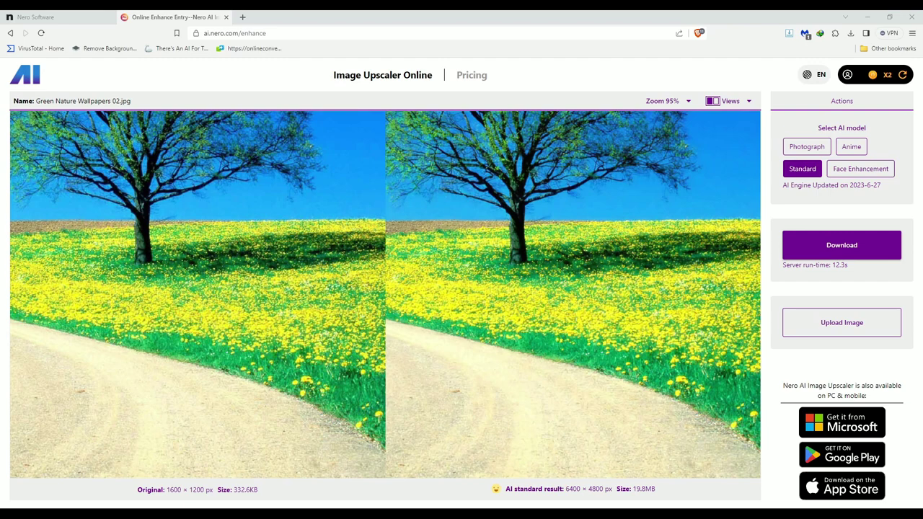
# Return to the uploaded 350 × 409 px portrait photo in the upscaler
pyautogui.hotkey('alt', 'Left')
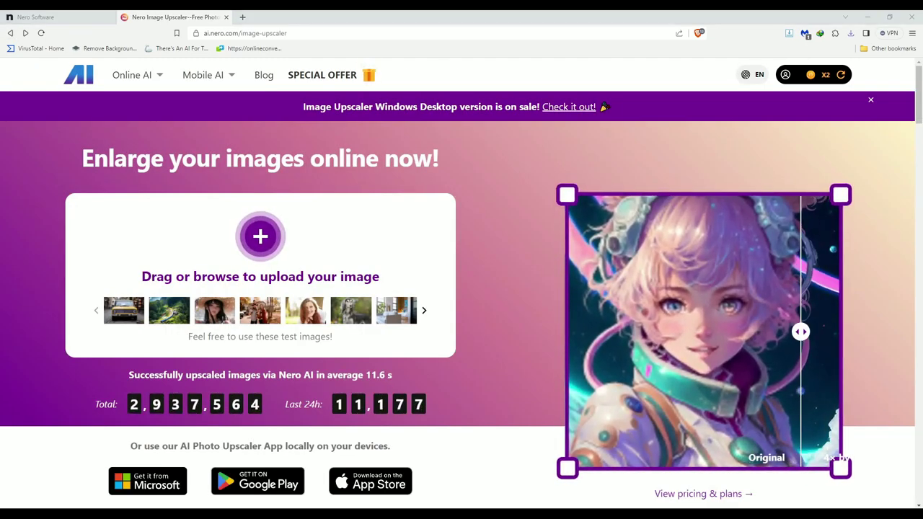
pyautogui.hotkey('alt', 'Right')
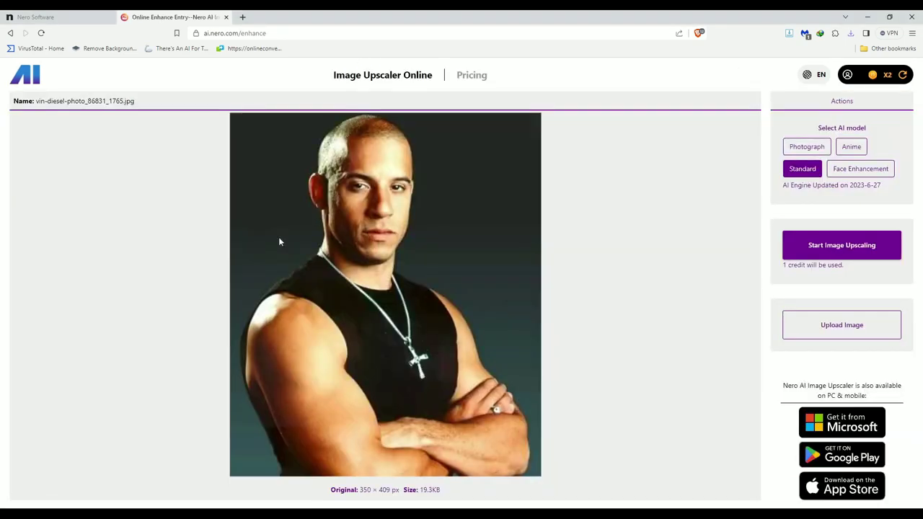
pyautogui.scroll(5, 364, 175)
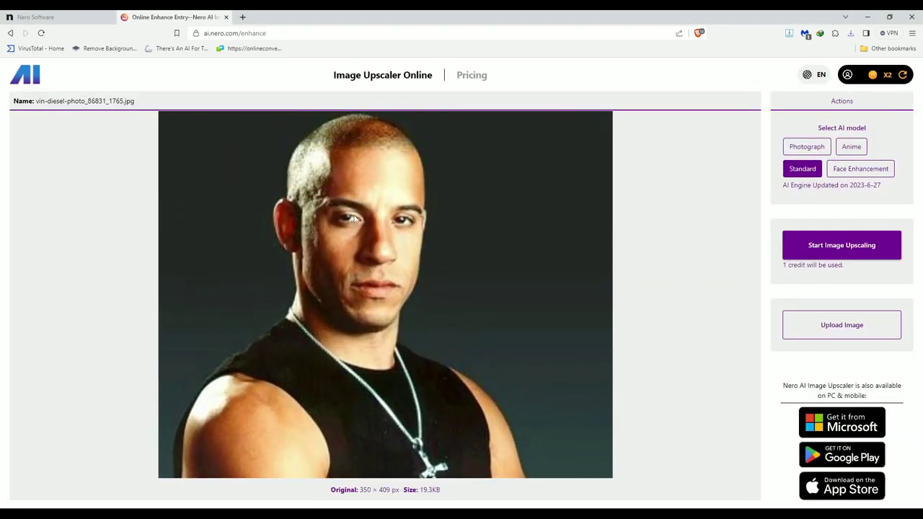
pyautogui.scroll(-5, 349, 211)
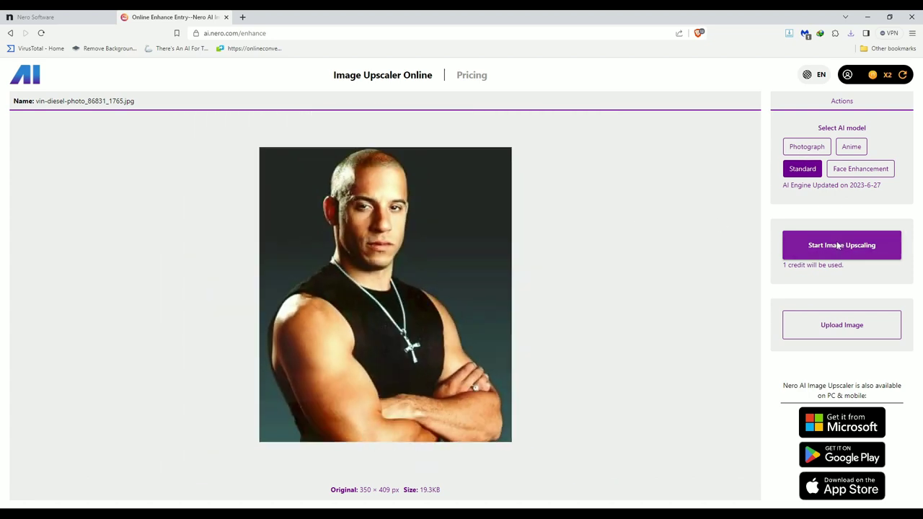
# Upscale the portrait to 1400 × 1636 px, dismissing the Upgrade offer, and inspect the head
pyautogui.click(837, 245)
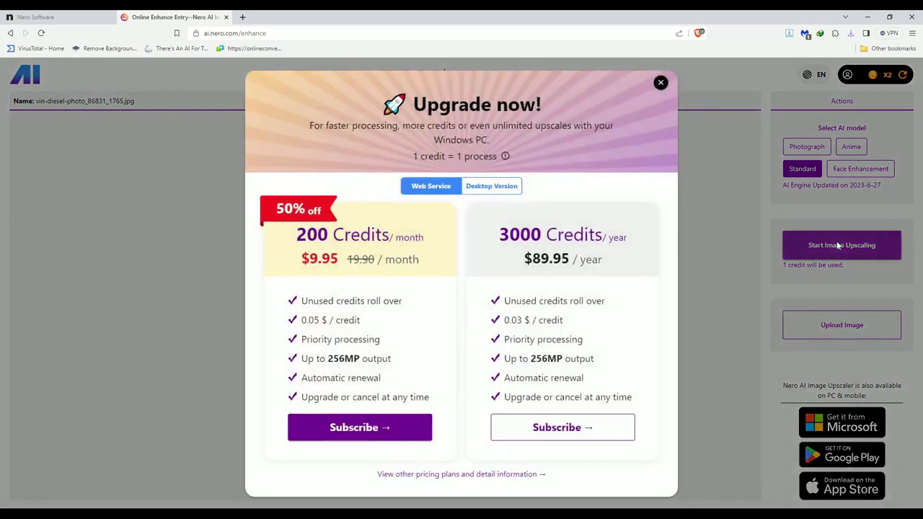
pyautogui.click(661, 83)
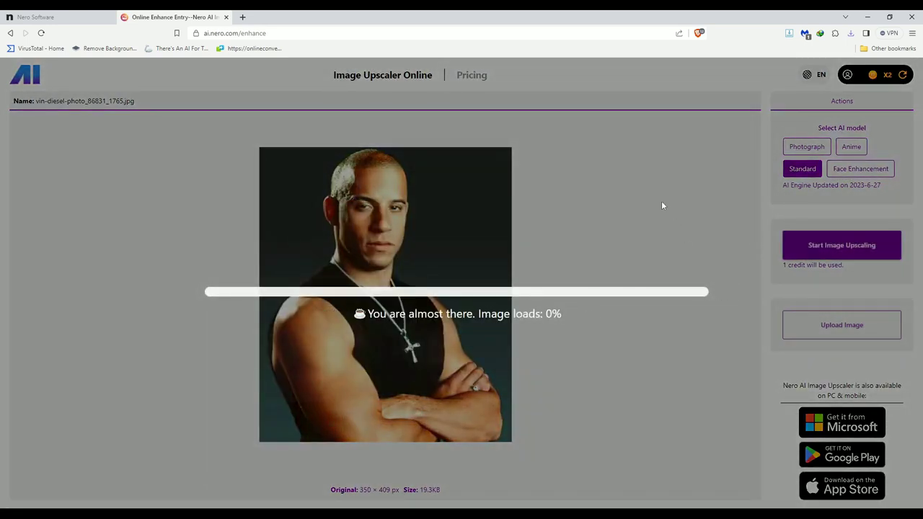
pyautogui.scroll(5, 667, 209)
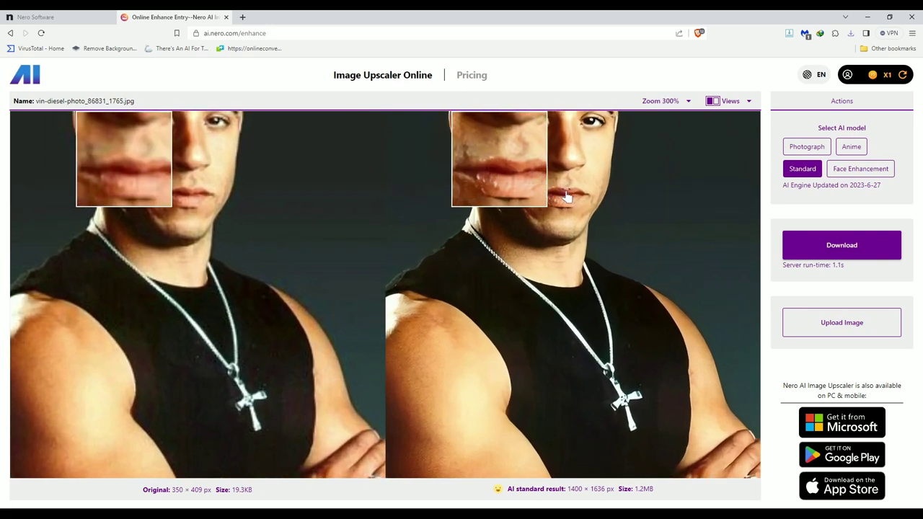
pyautogui.moveTo(546, 212); pyautogui.dragTo(562, 296)
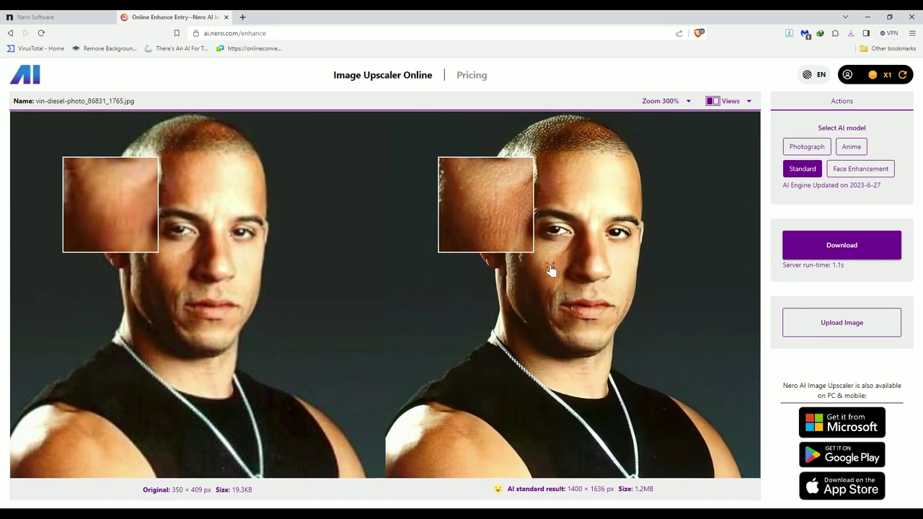
pyautogui.scroll(-3, 414, 324)
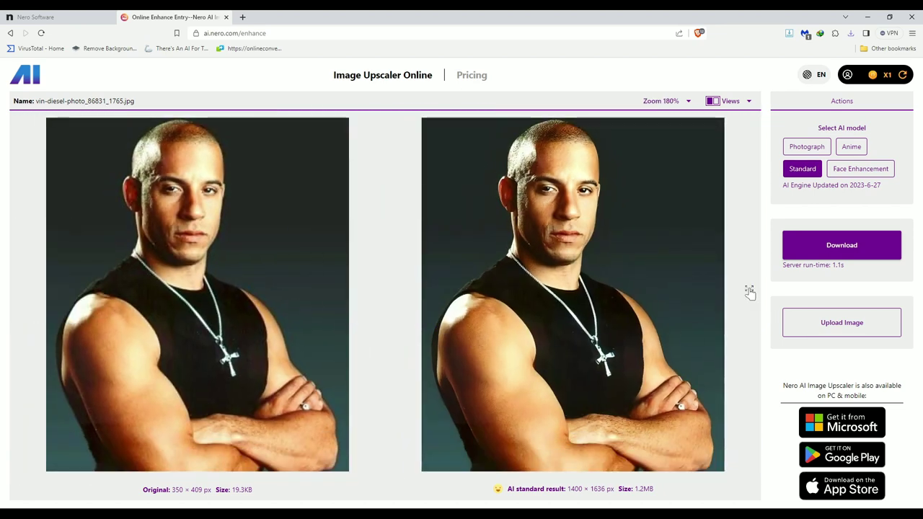
# Re-upscale the portrait with Face Enhancement to 1400 × 1636 px (833.5KB) and compare the faces
pyautogui.click(857, 170)
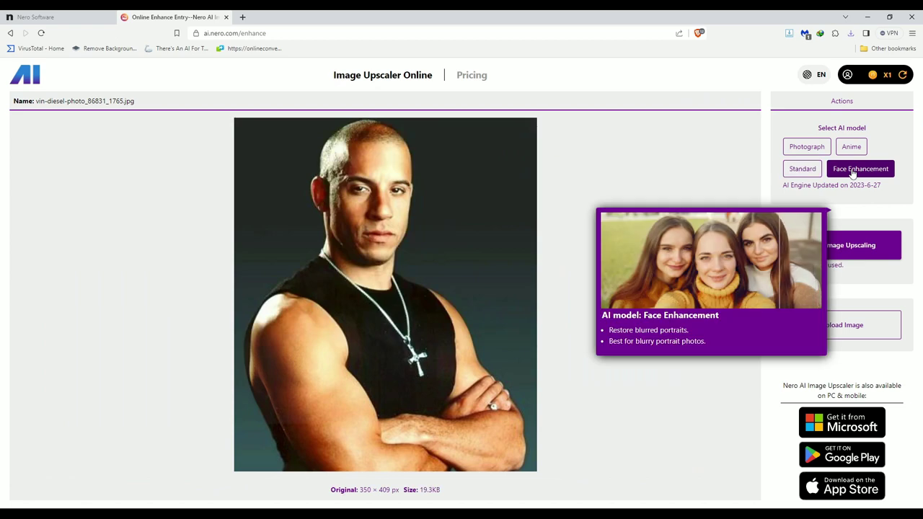
pyautogui.click(841, 247)
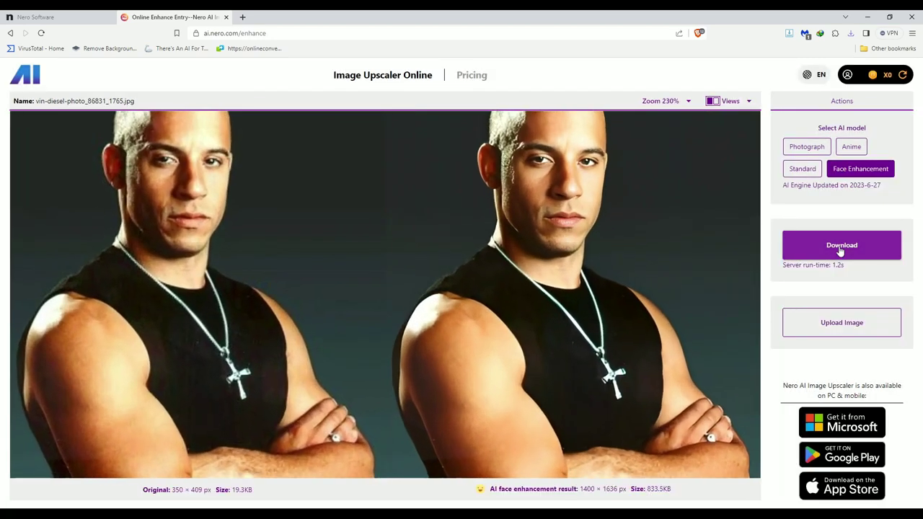
pyautogui.scroll(-1, 563, 278)
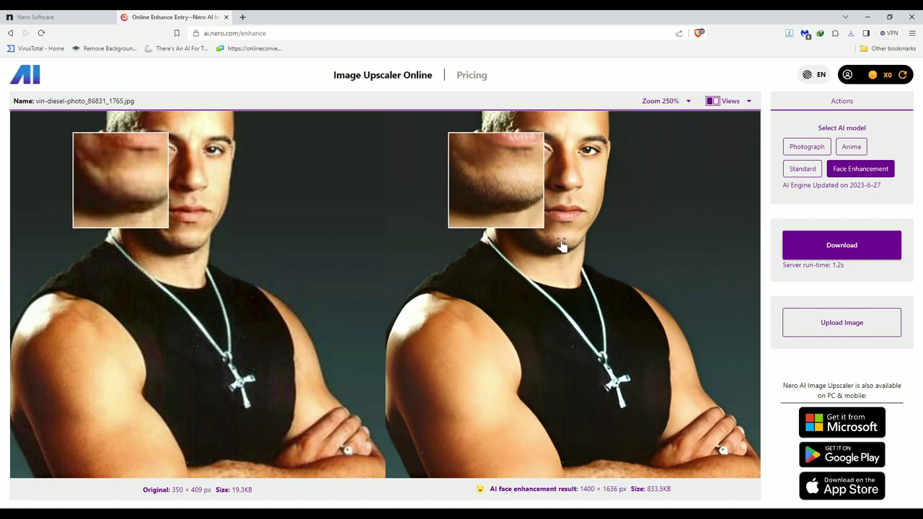
pyautogui.scroll(-1, 585, 225)
pyautogui.scroll(-2, 584, 225)
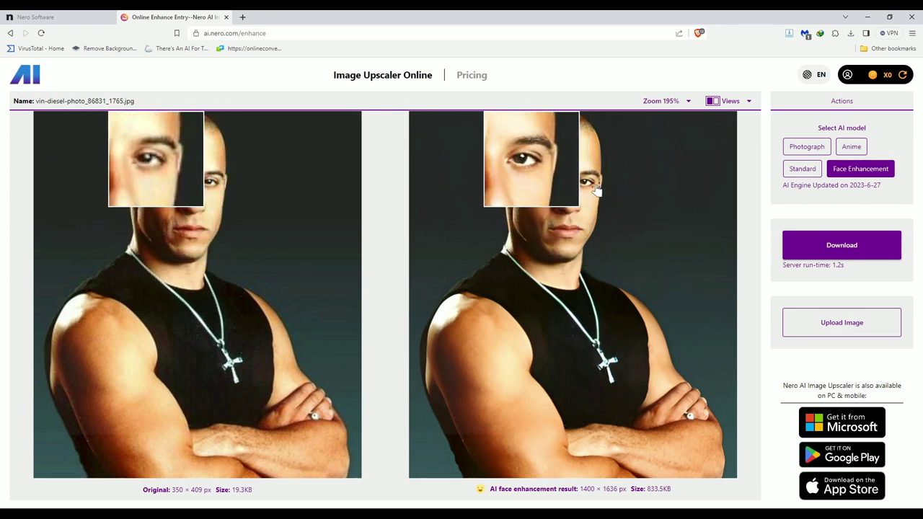
pyautogui.scroll(5, 595, 189)
pyautogui.scroll(7, 585, 330)
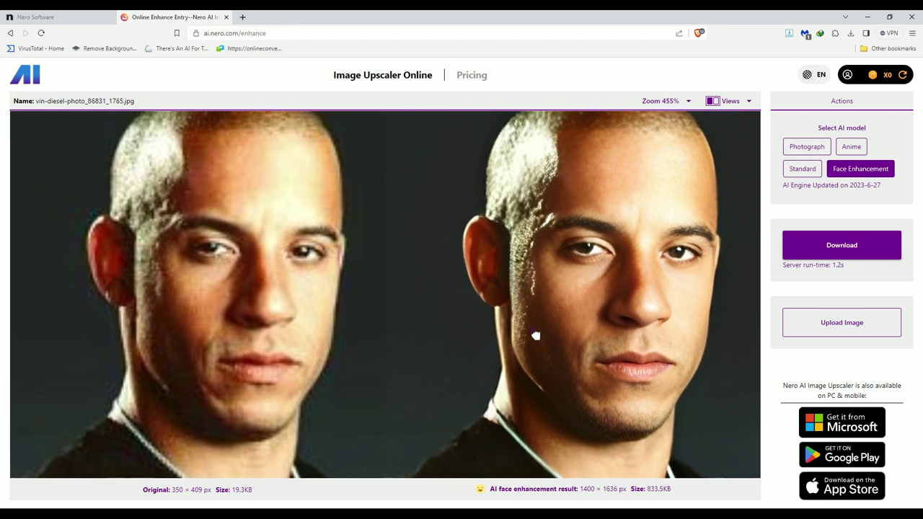
pyautogui.moveTo(536, 335); pyautogui.dragTo(526, 373)
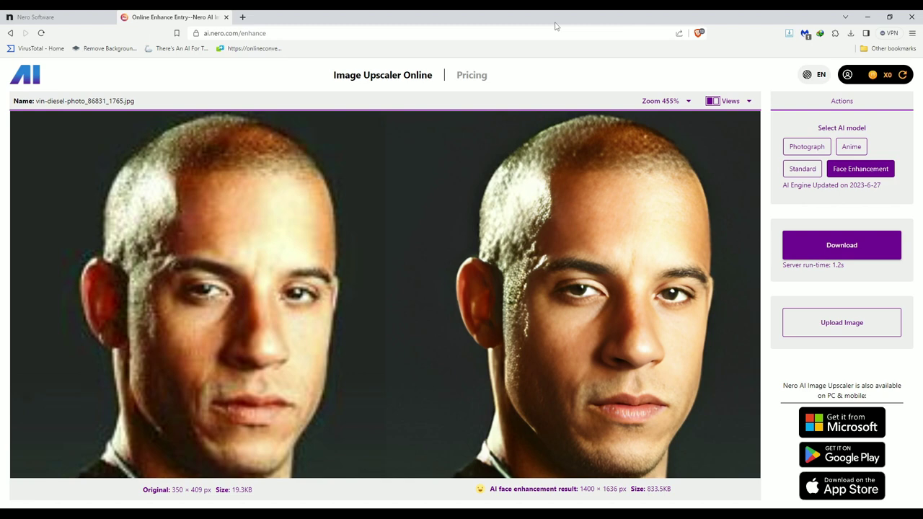
pyautogui.click(75, 19)
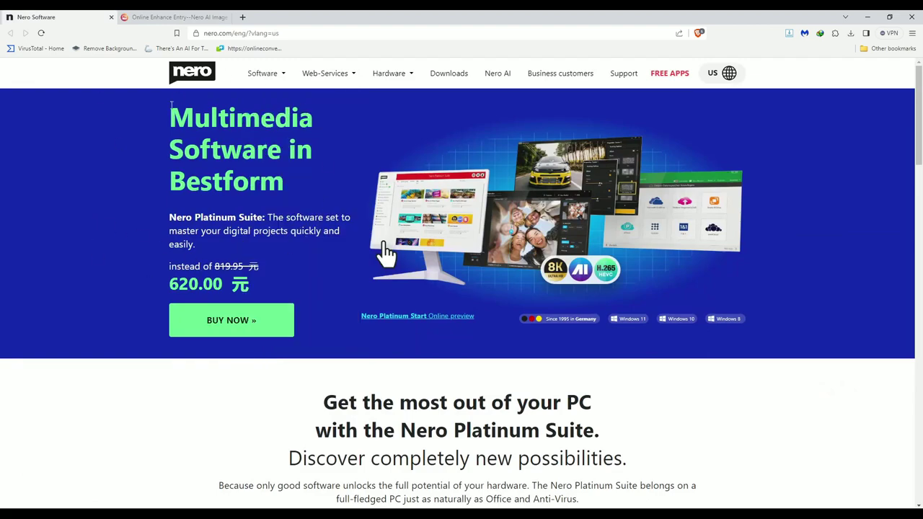
pyautogui.scroll(-8, 129, 224)
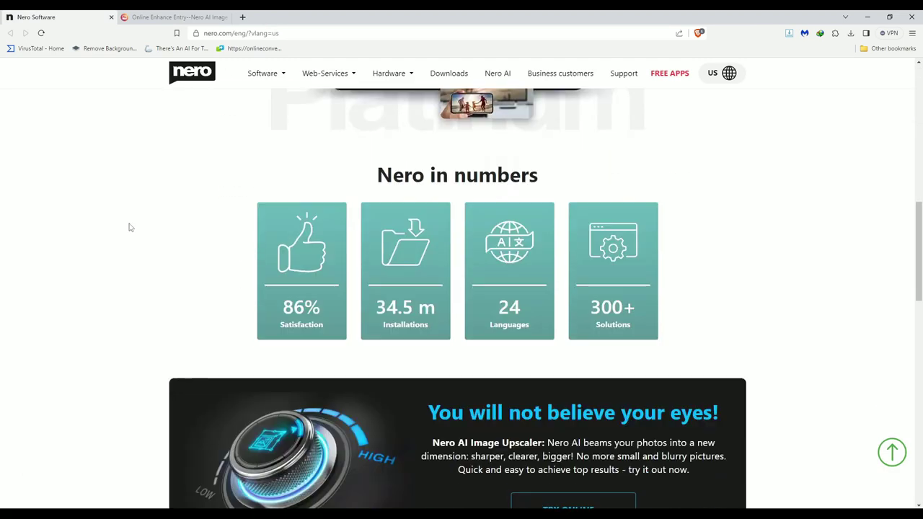
pyautogui.scroll(3, 129, 224)
pyautogui.scroll(5, 128, 223)
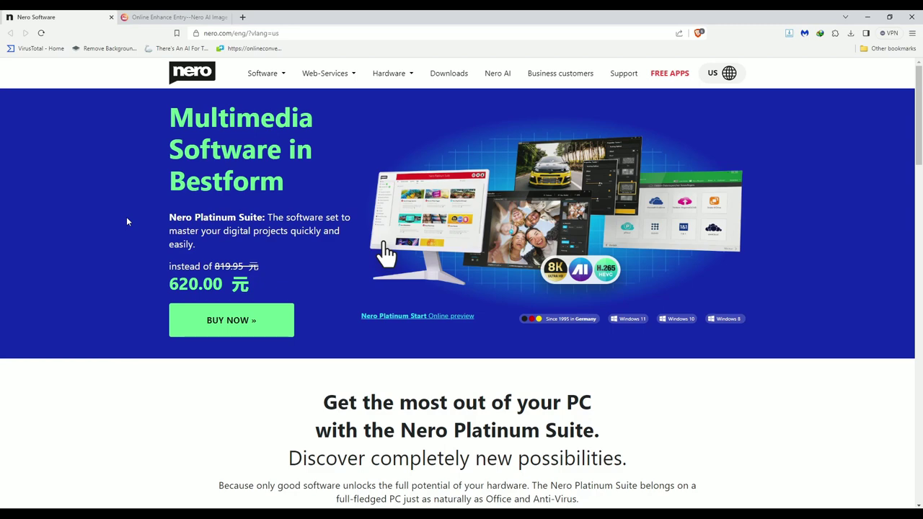
pyautogui.click(152, 17)
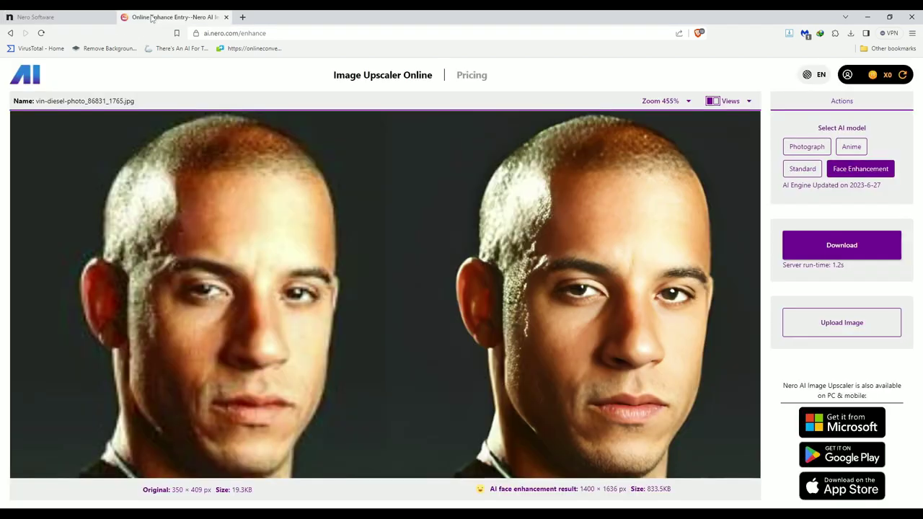